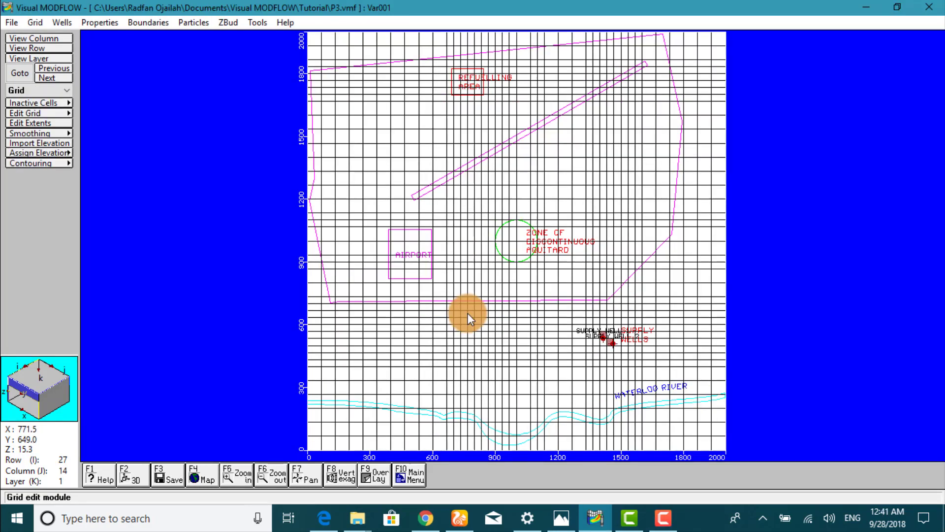
# Step: Switch the Wells menu to Conc. Observation Wells for the JP-4 species
pyautogui.click(62, 22)
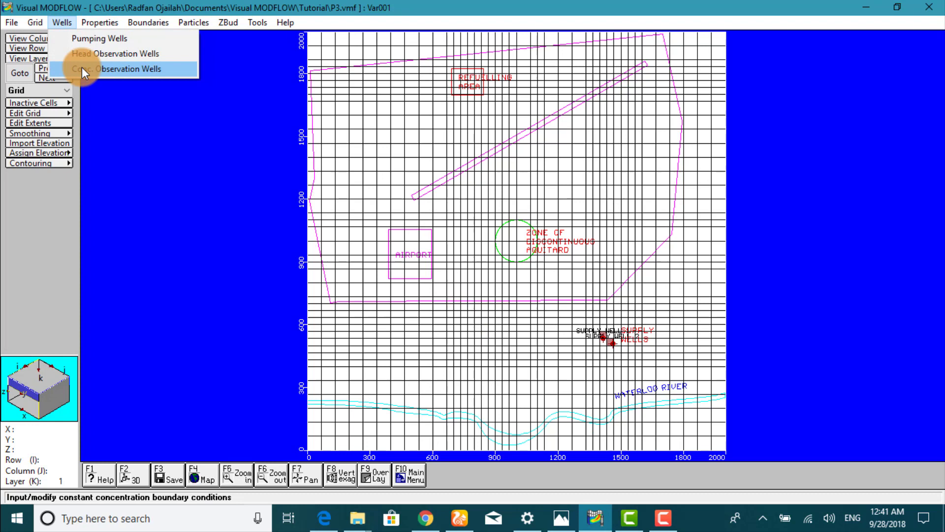
pyautogui.click(97, 69)
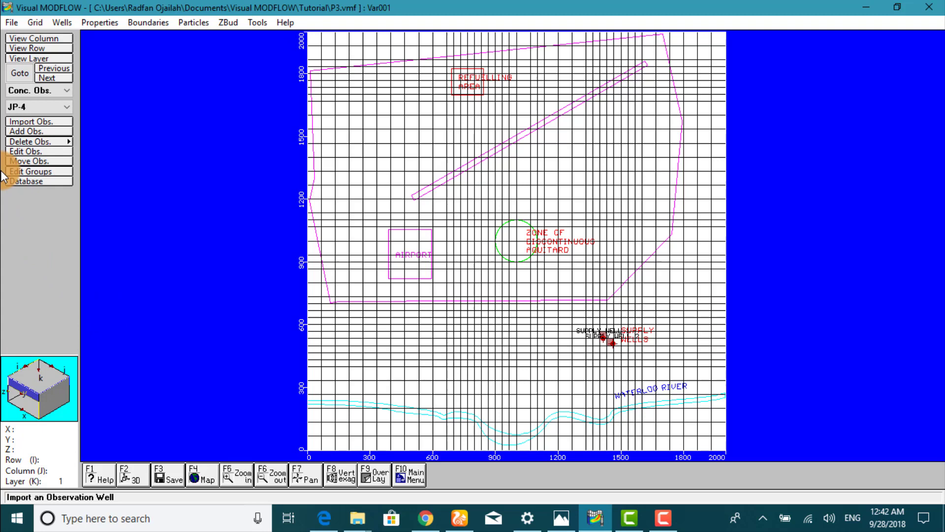
pyautogui.click(63, 23)
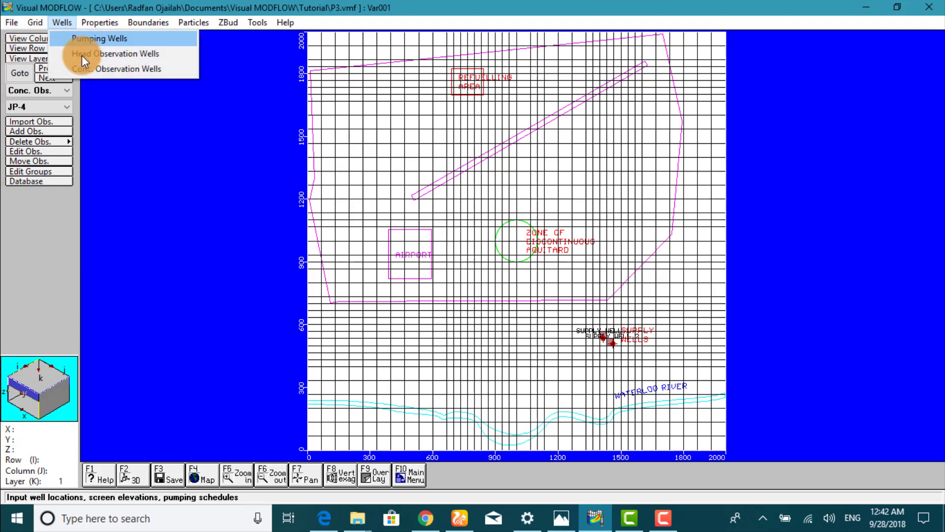
pyautogui.click(164, 173)
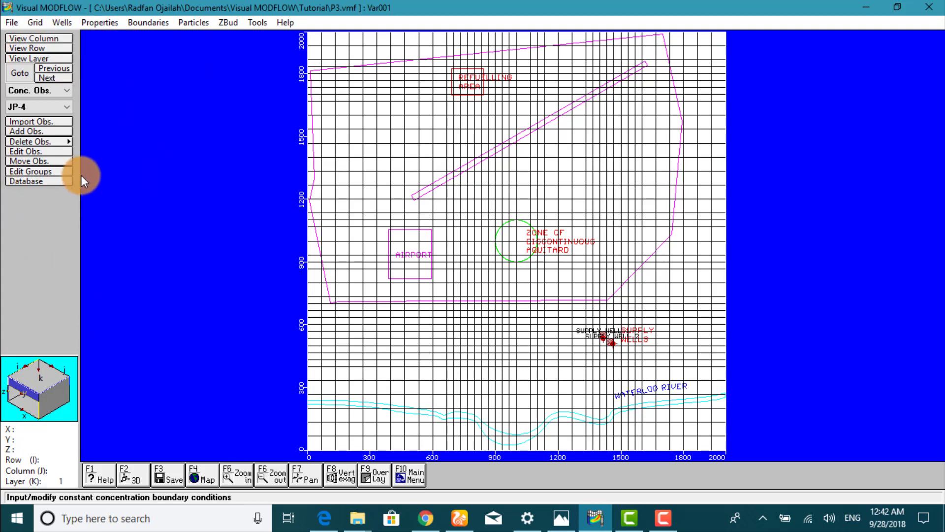
# Step: Import observations from Airport\Concentration wells.xls using the Excel *.XLS file type
pyautogui.click(48, 122)
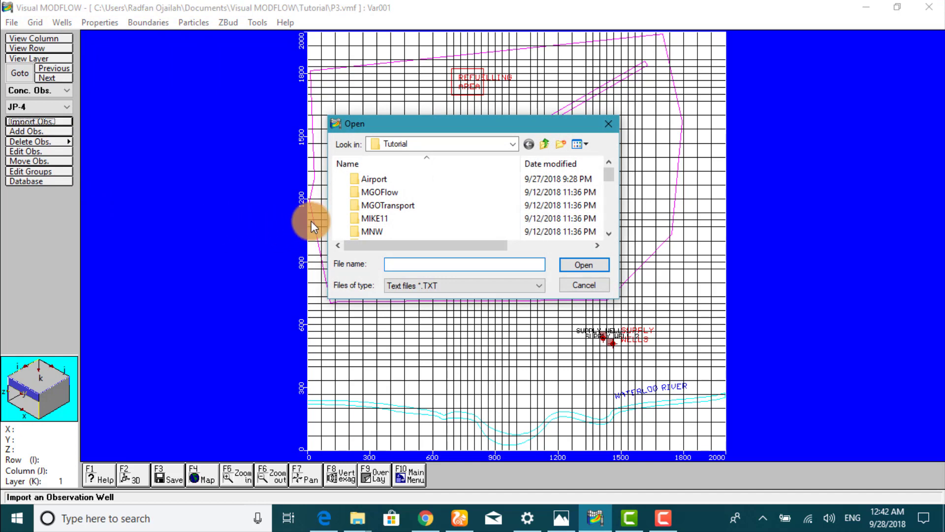
pyautogui.moveTo(373, 218)
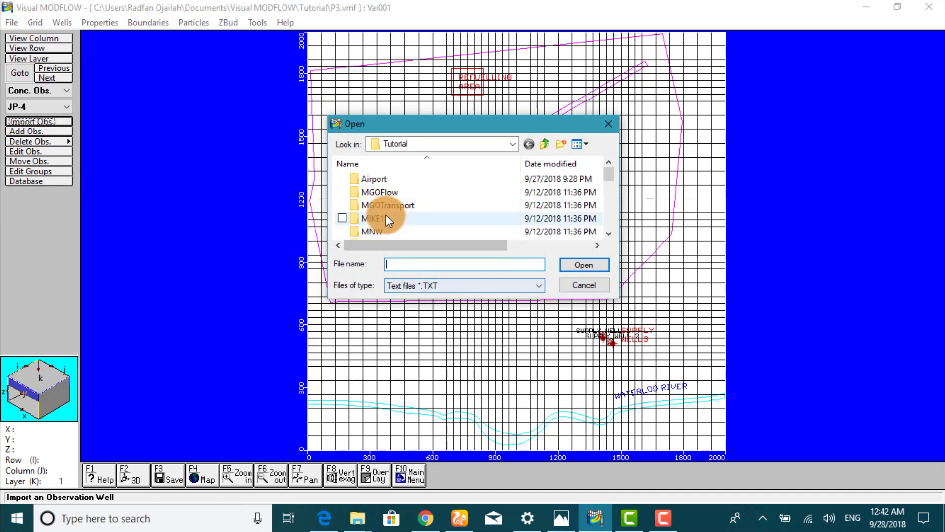
pyautogui.doubleClick(379, 177)
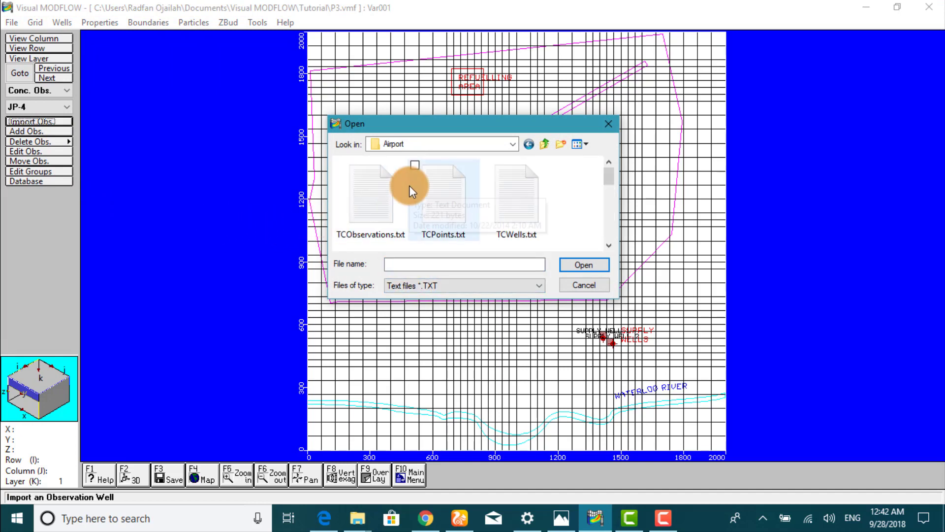
pyautogui.scroll(-1, 409, 186)
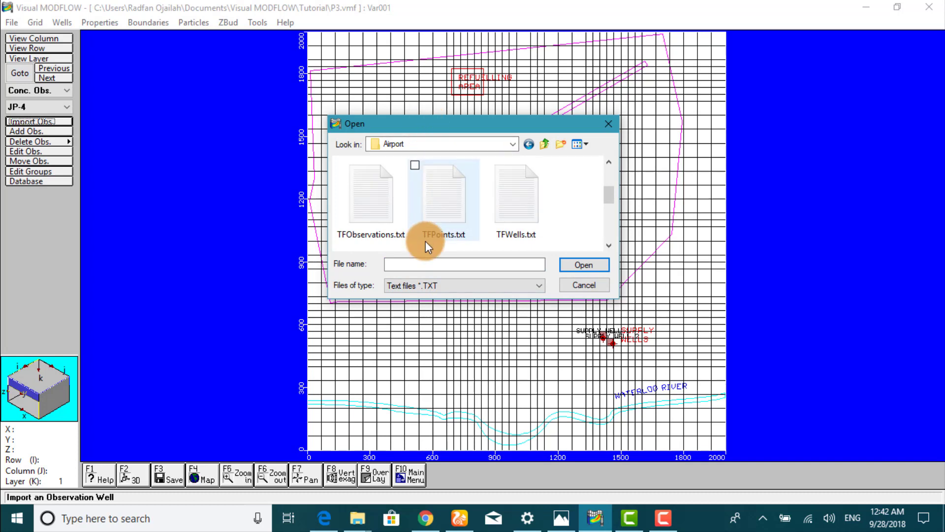
pyautogui.click(421, 289)
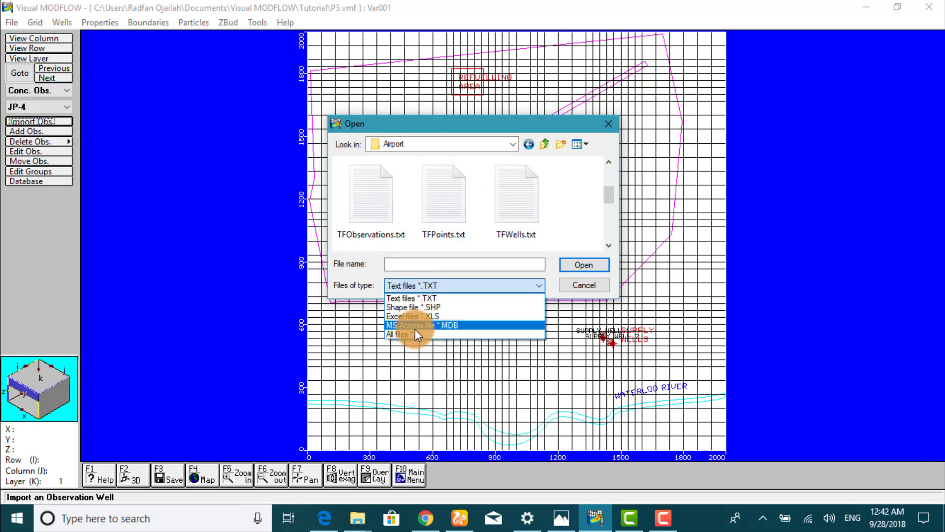
pyautogui.click(413, 316)
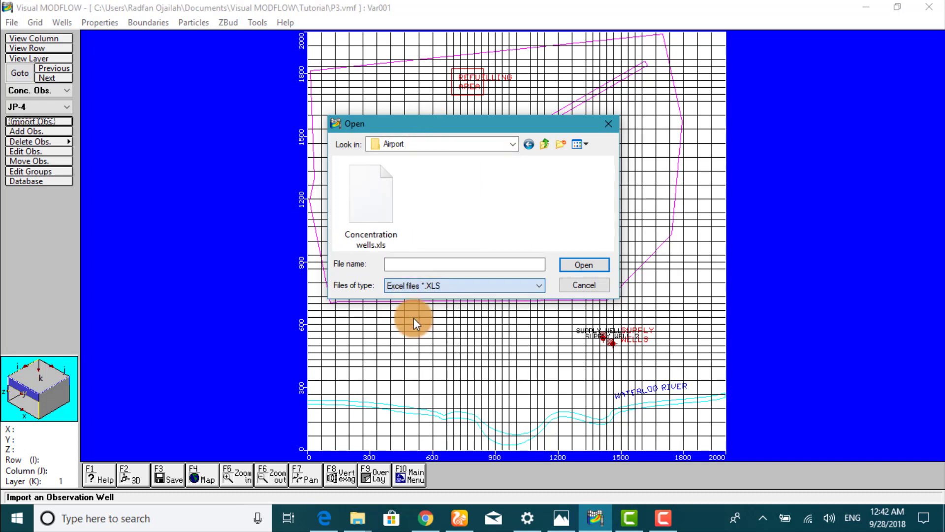
pyautogui.click(361, 224)
pyautogui.click(583, 265)
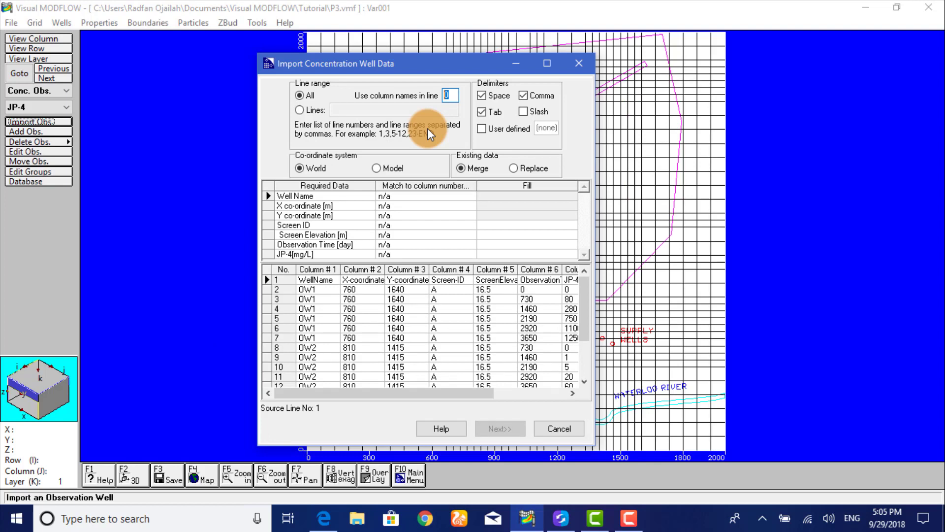
pyautogui.write('1')
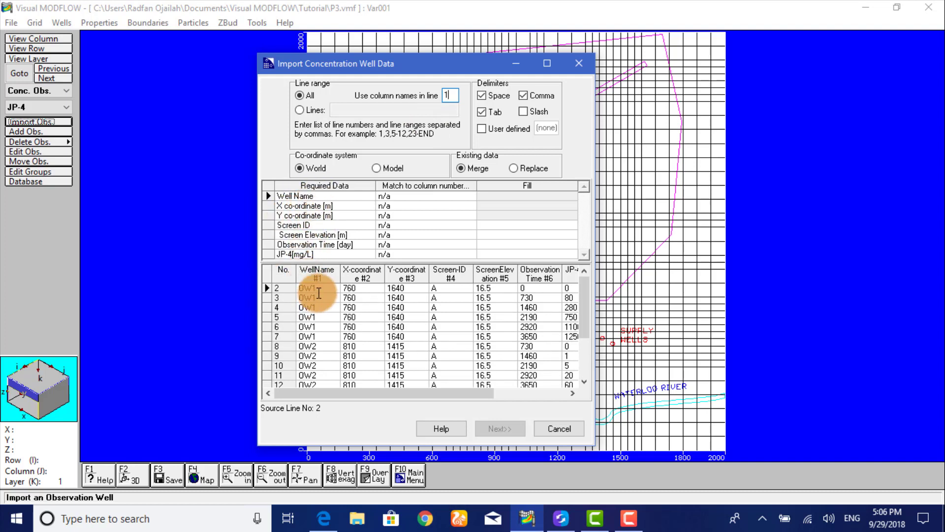
# Step: Read column names from line 1 and begin matching the Well Name field
pyautogui.click(386, 196)
pyautogui.write('1')
# Step: Match Well Name, X, Y, Screen ID, Screen Elevation, Observation Time and JP-4 to columns 1–7
pyautogui.press('Down')
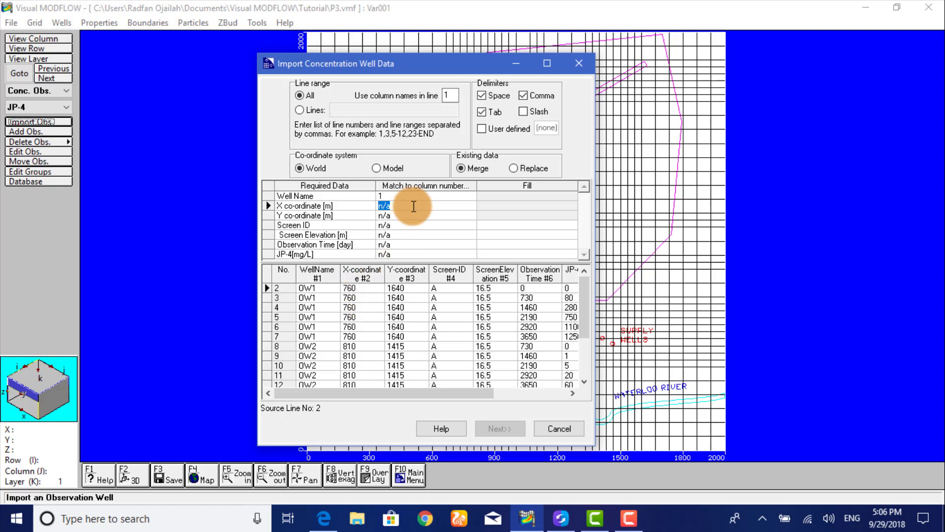
pyautogui.write('2')
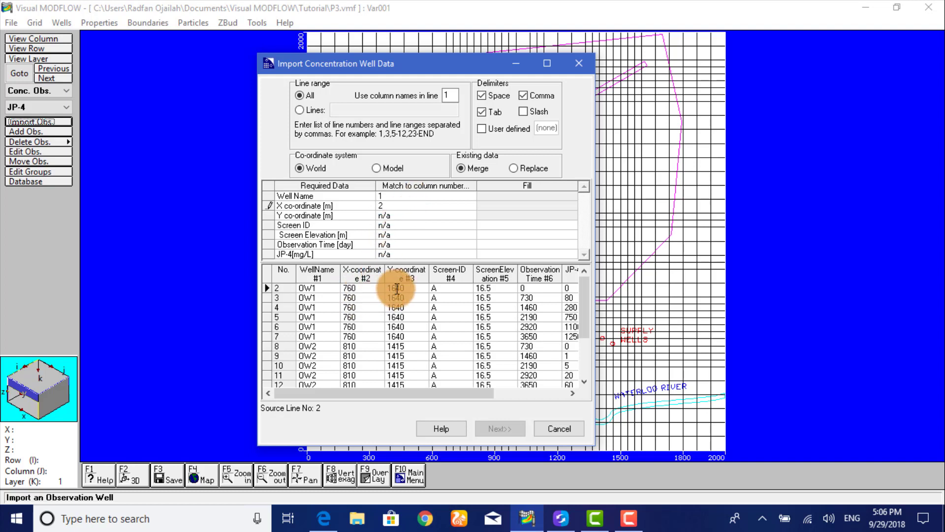
pyautogui.click(398, 216)
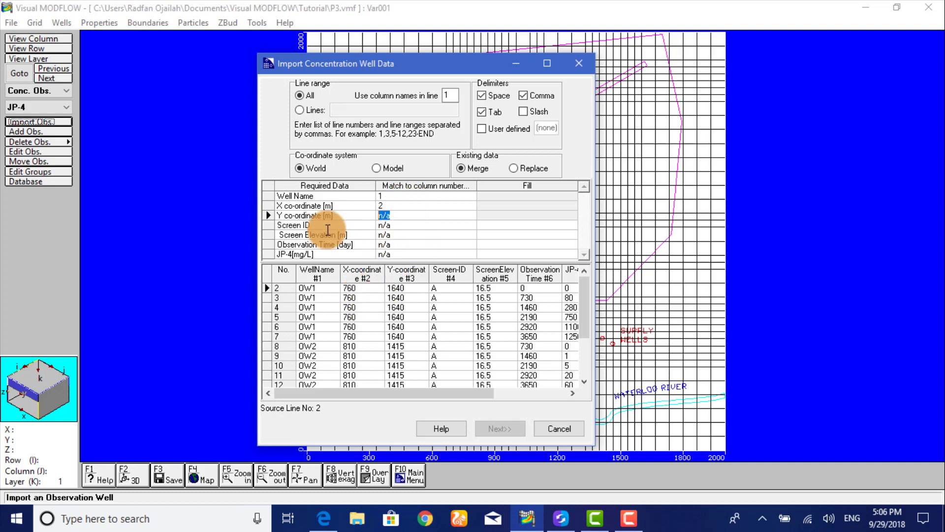
pyautogui.write('3')
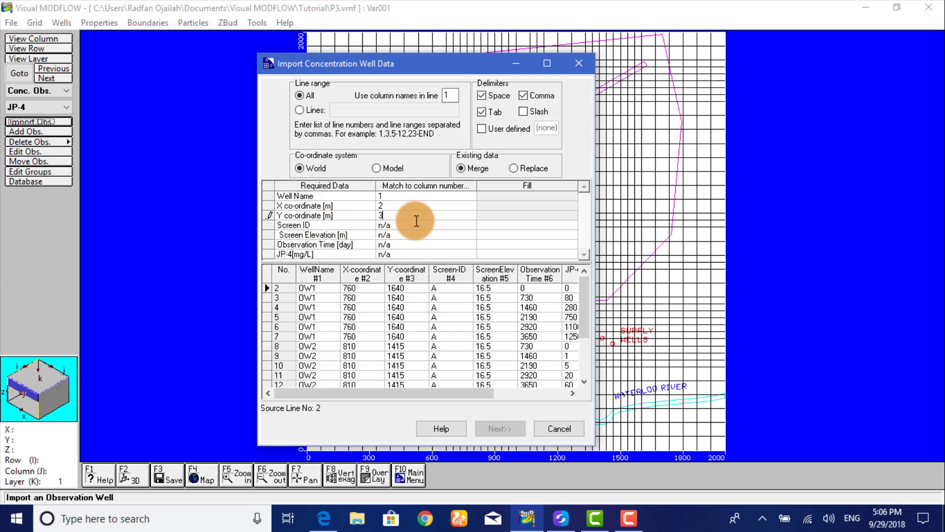
pyautogui.click(398, 226)
pyautogui.write('4')
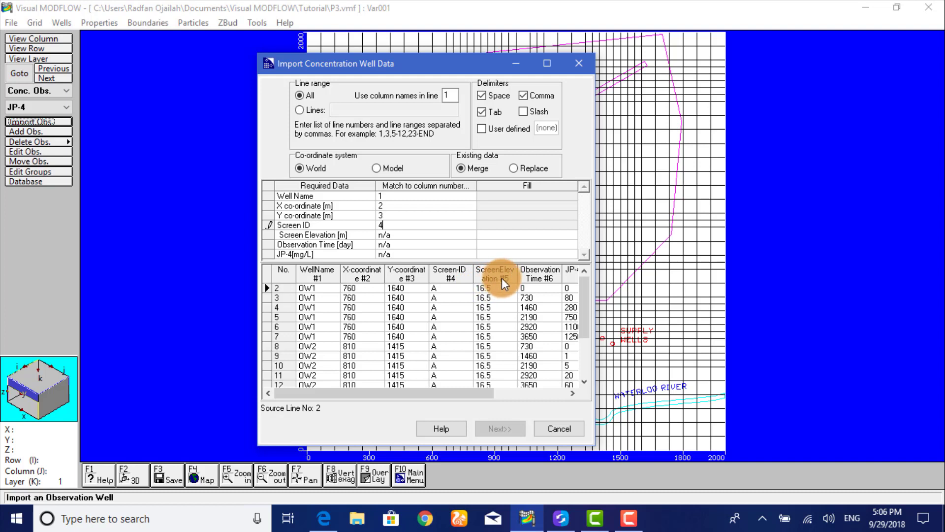
pyautogui.click(384, 236)
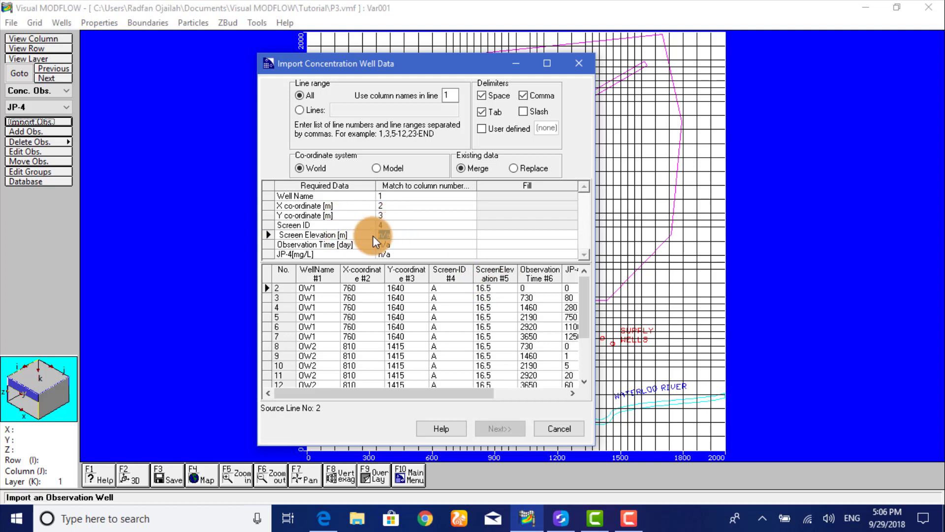
pyautogui.write('5')
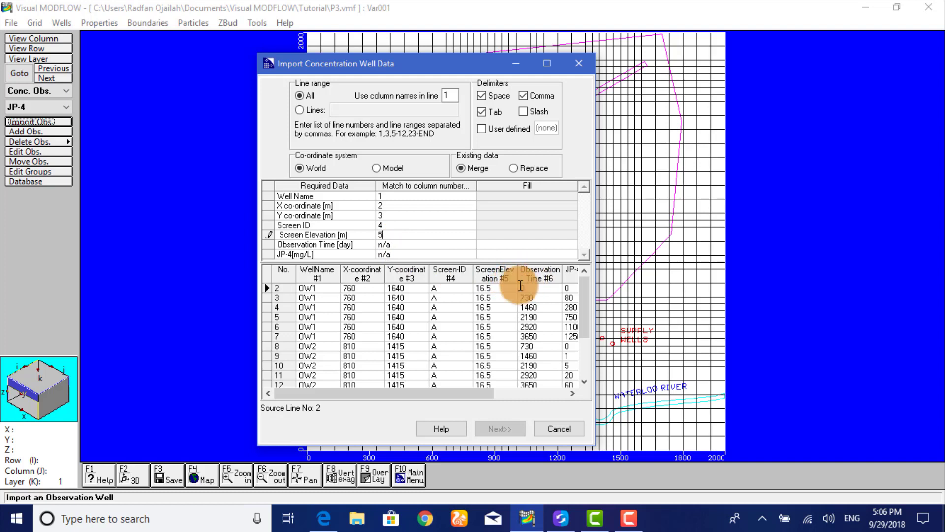
pyautogui.click(404, 244)
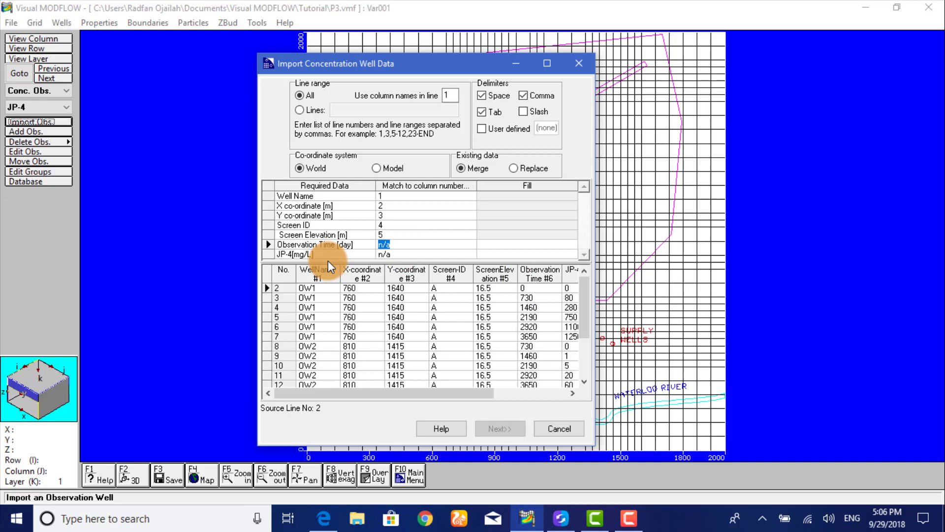
pyautogui.write('6')
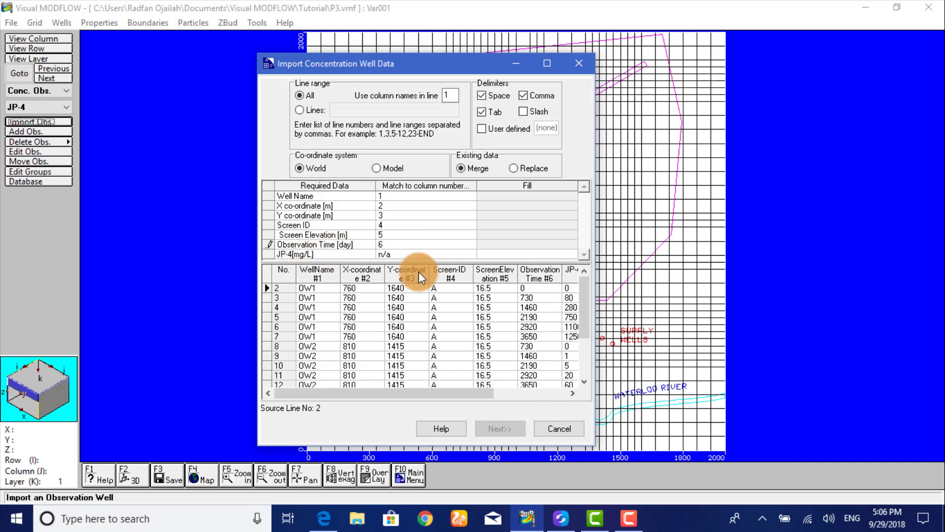
pyautogui.moveTo(484, 395); pyautogui.dragTo(563, 390)
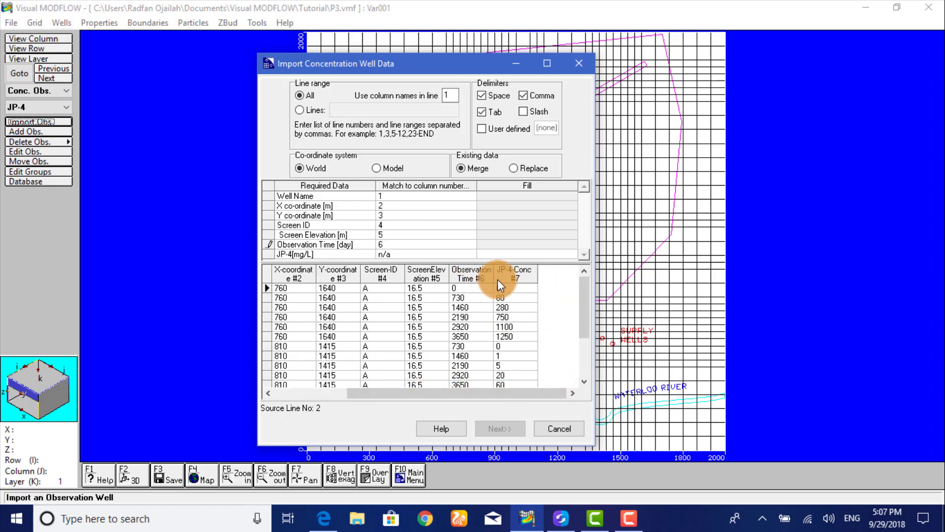
pyautogui.click(407, 254)
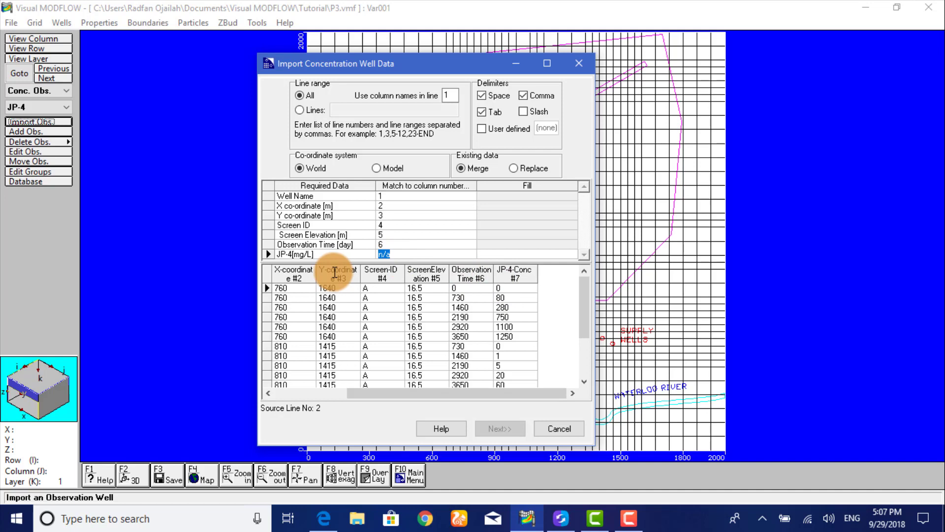
pyautogui.write('7')
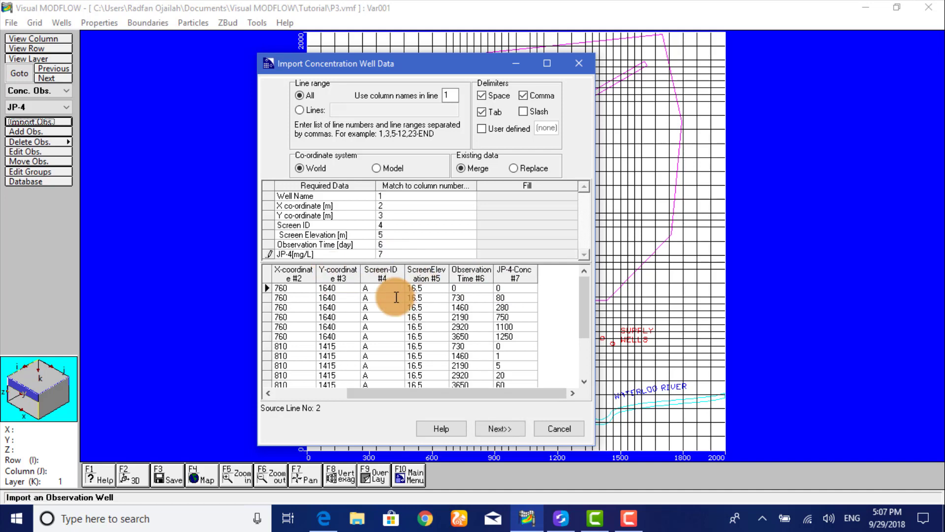
# Step: Preview the 16 OW1–OW3 records and finish the import onto the model grid
pyautogui.click(499, 428)
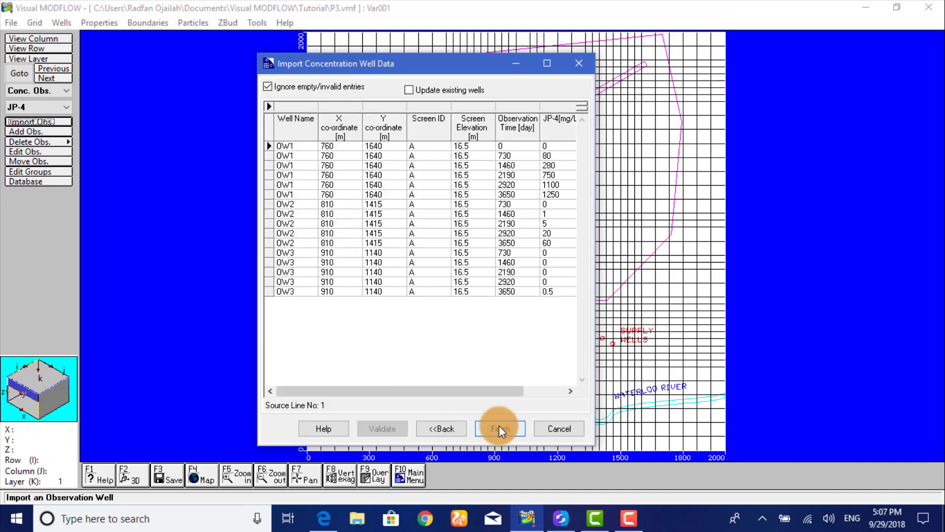
pyautogui.click(489, 427)
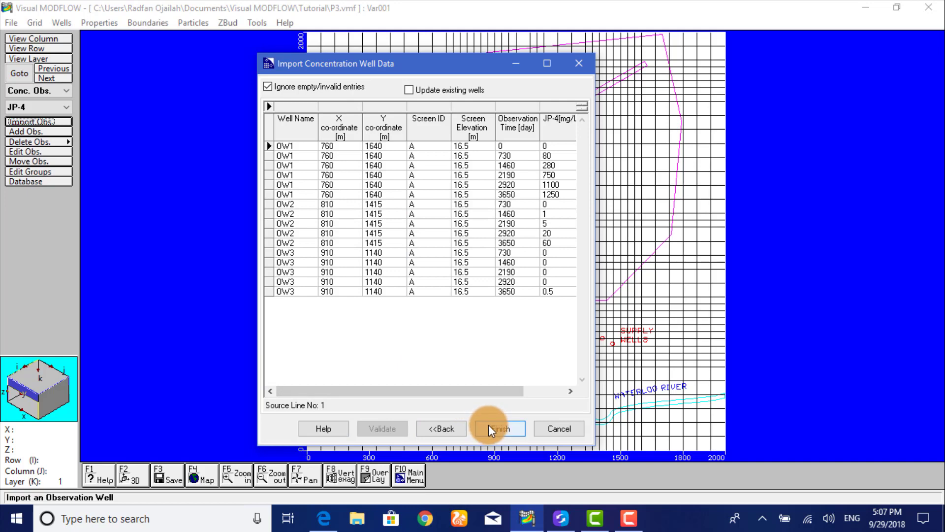